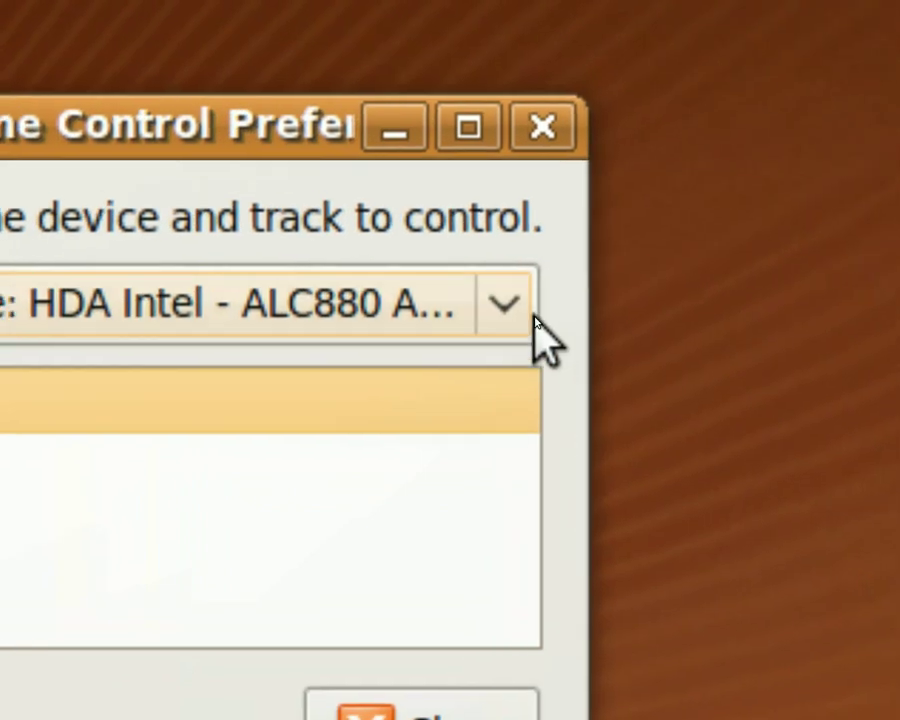
click(790, 278)
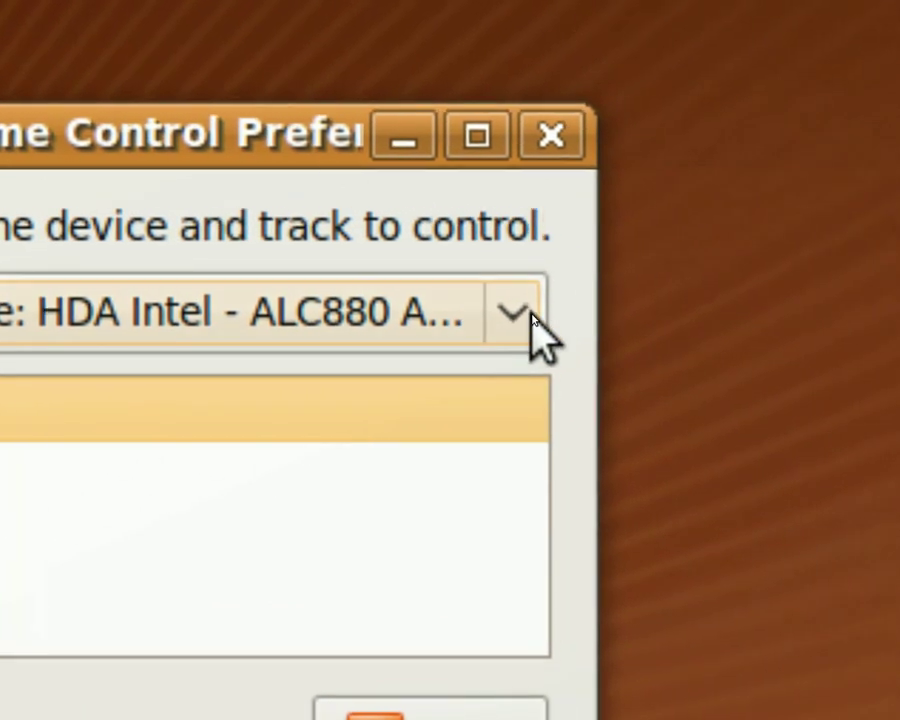
click(568, 312)
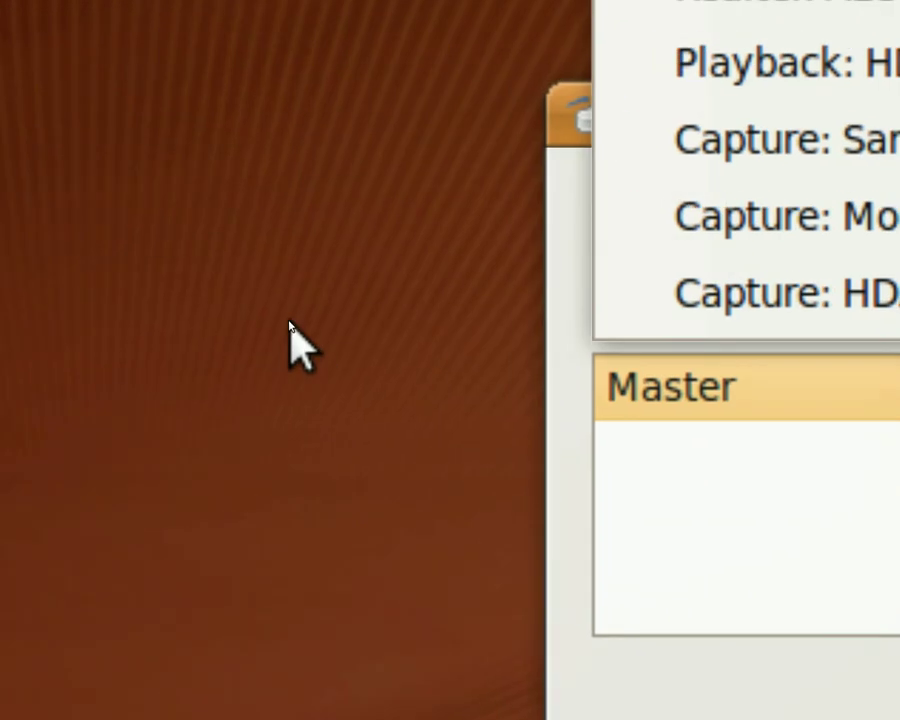
click(268, 320)
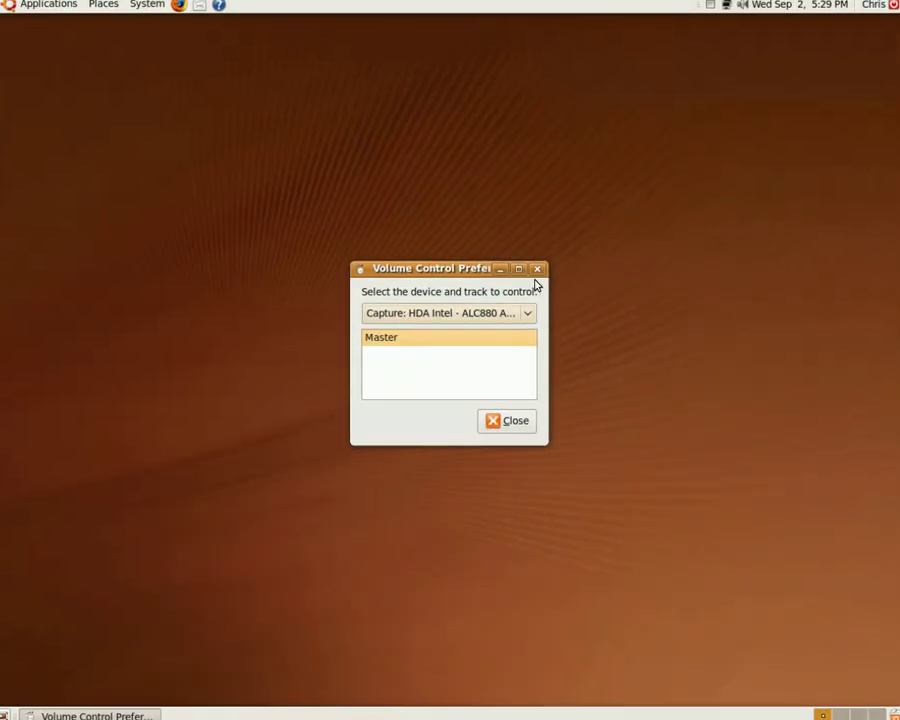
Step: Close the Volume Control preferences and launch gtk-recordMyDesktop from Sound & Video
click(537, 268)
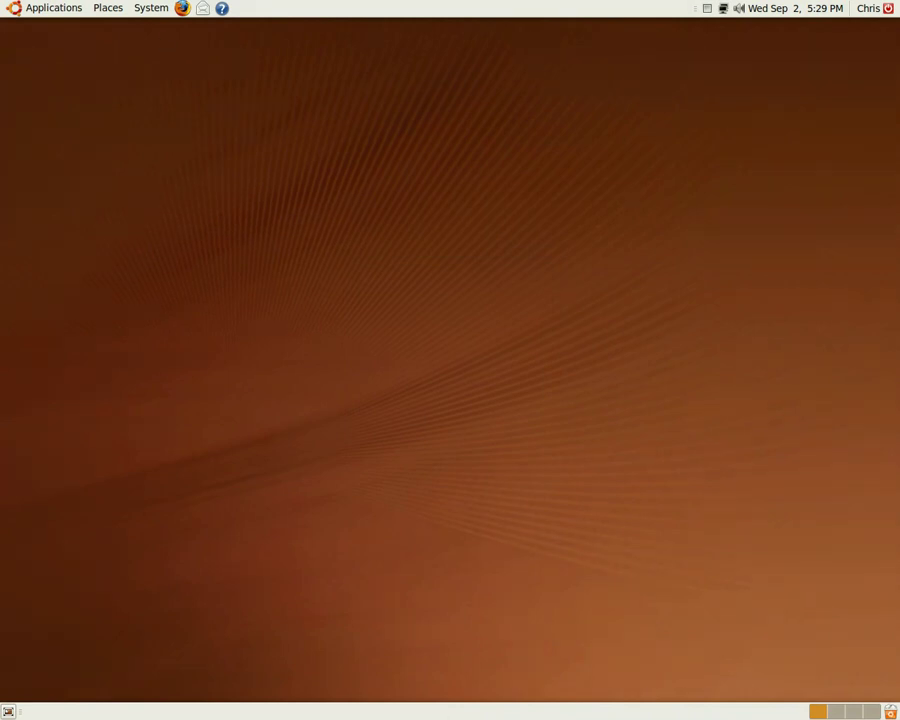
click(32, 6)
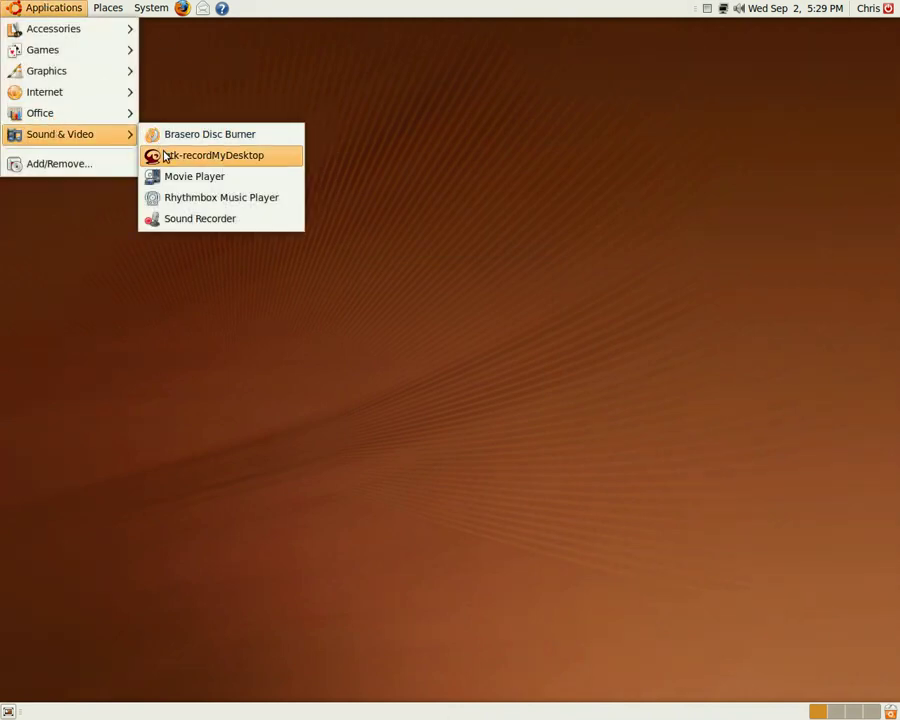
mouse_move(60, 134)
click(167, 155)
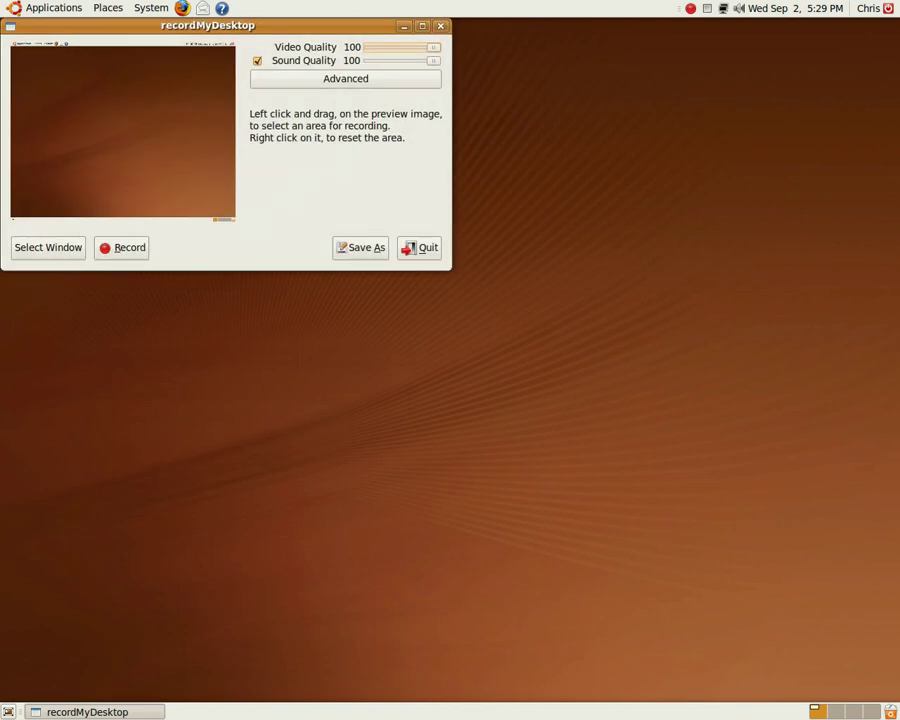
Step: Confirm the sound device in recordMyDesktop's advanced Sound settings reads hw:1,0
click(314, 85)
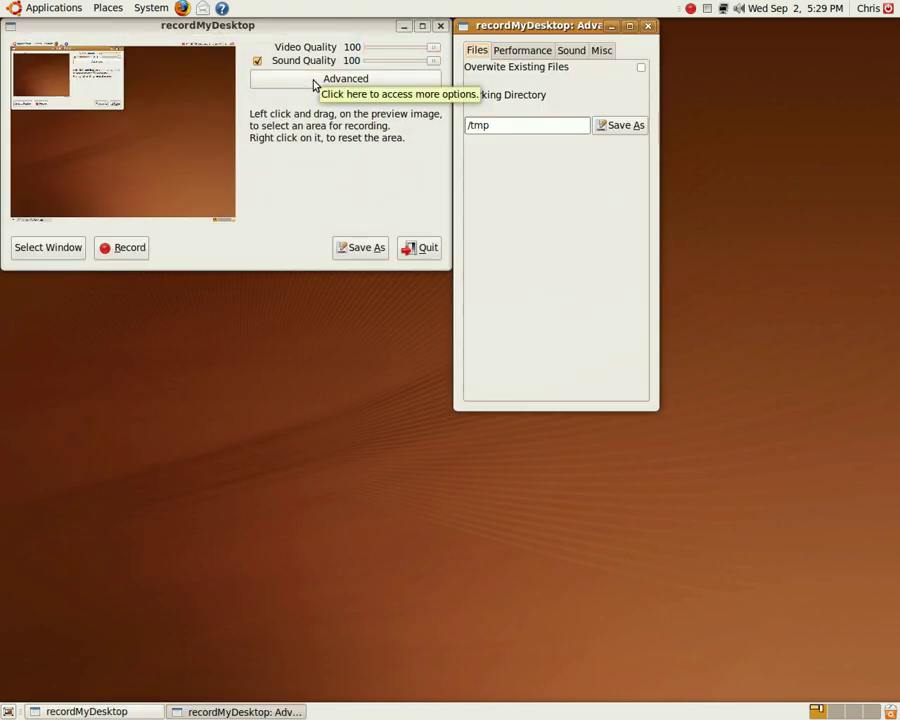
click(576, 55)
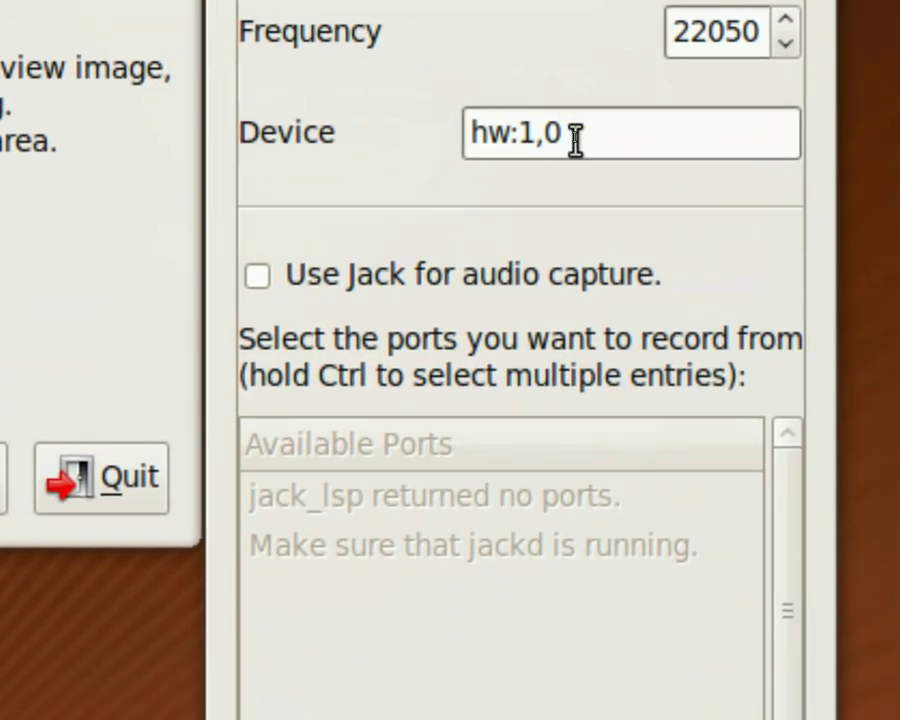
drag(576, 139, 540, 137)
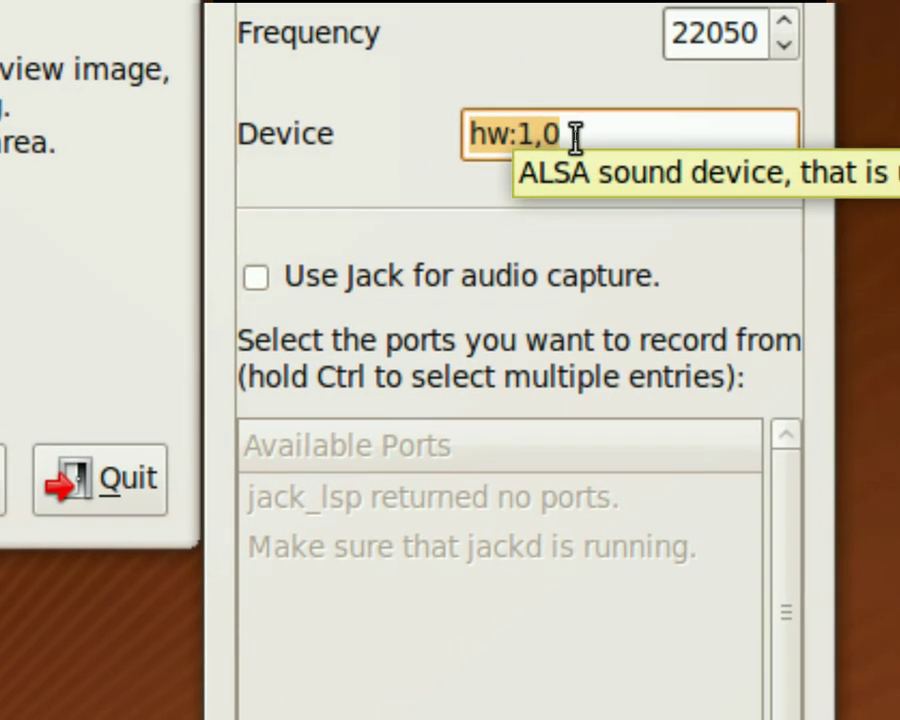
key(End)
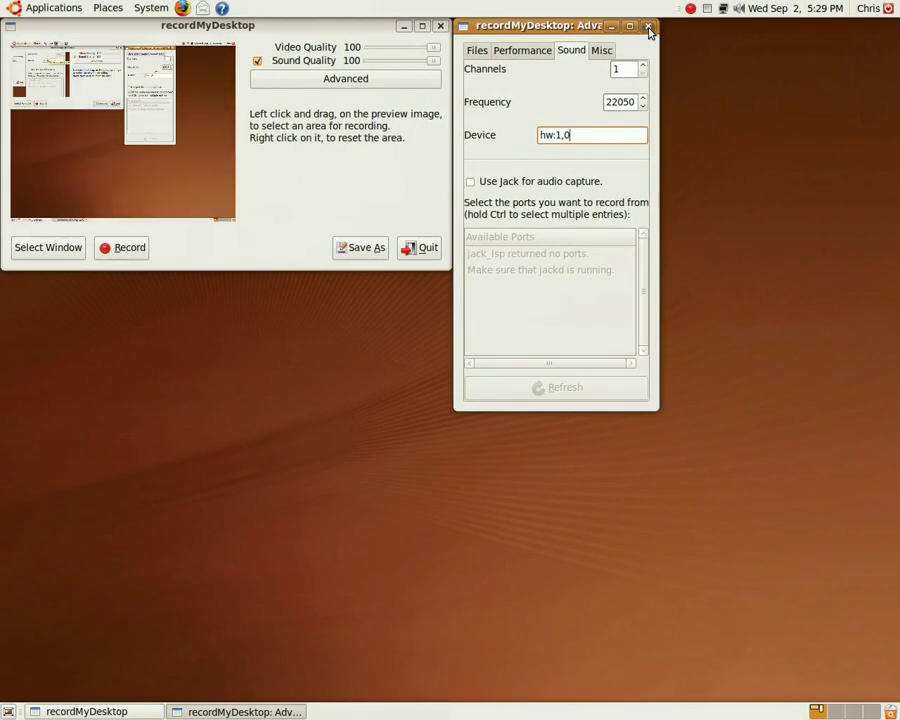
click(648, 27)
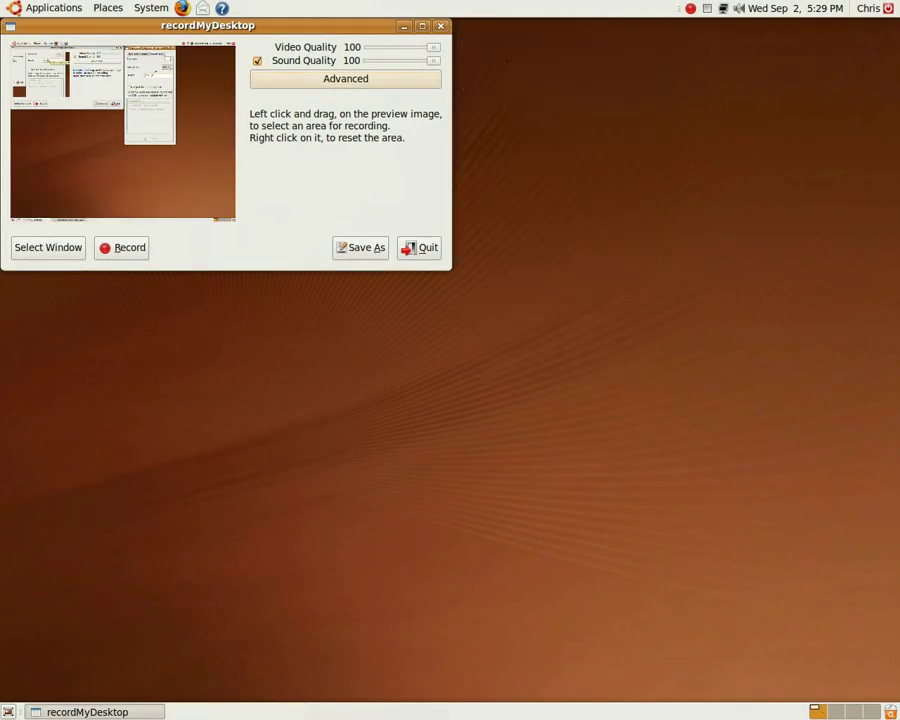
Step: Quit recordMyDesktop and list ALSA devices in a terminal with 'cat /proc/asound/devicea'
click(443, 28)
click(42, 9)
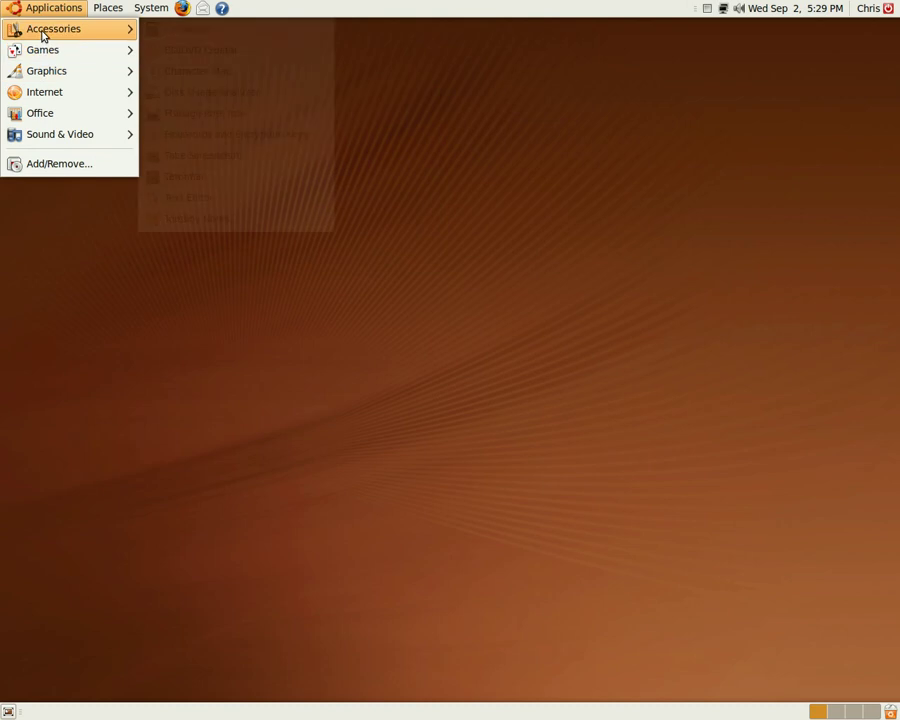
click(240, 176)
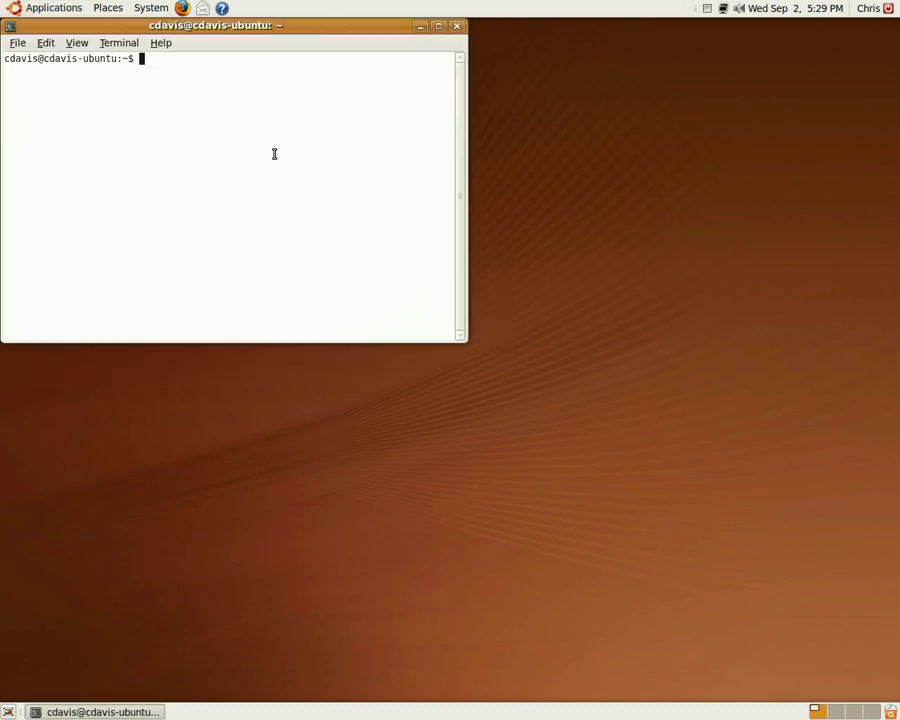
text(cat)
text( /)
text(proc/)
text(asound/devicea)
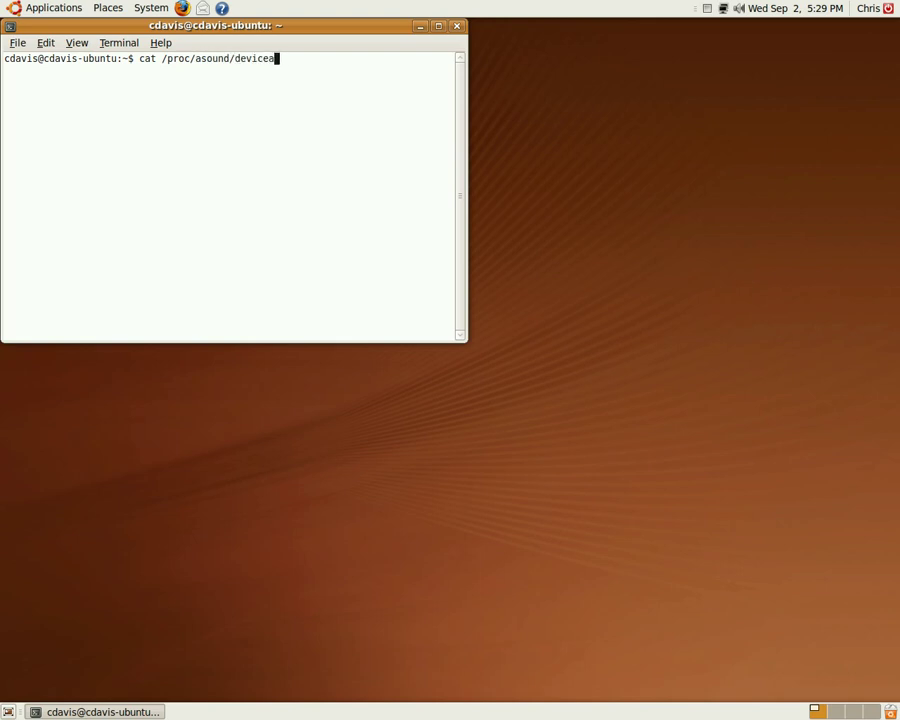
key(Return)
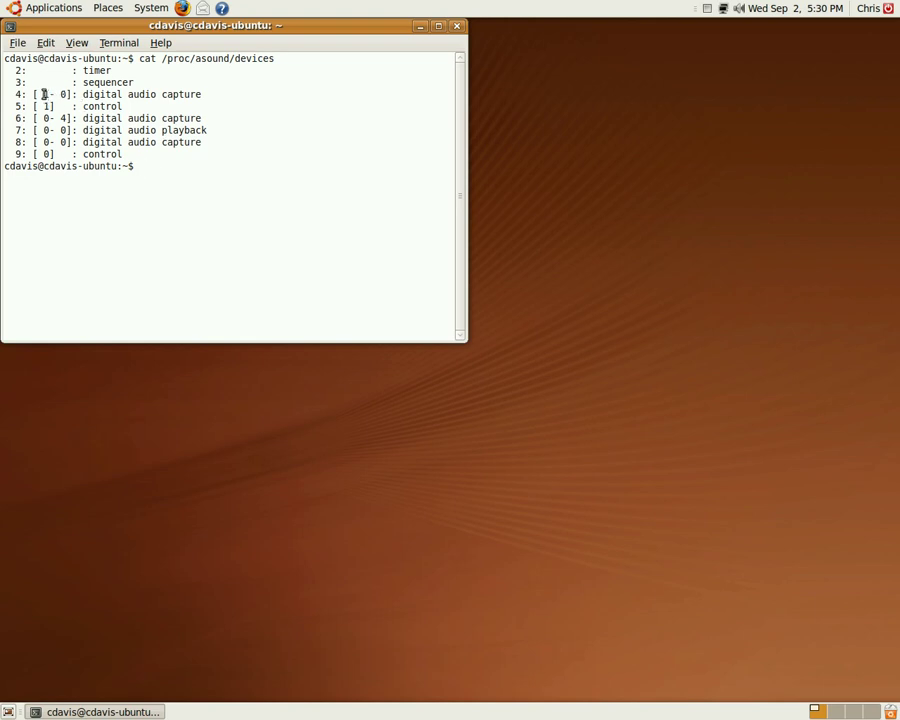
Step: Highlight the [ 1- 0] digital audio capture entry, then close the terminal
drag(43, 94, 66, 94)
click(75, 95)
drag(66, 94, 34, 94)
click(60, 106)
click(459, 27)
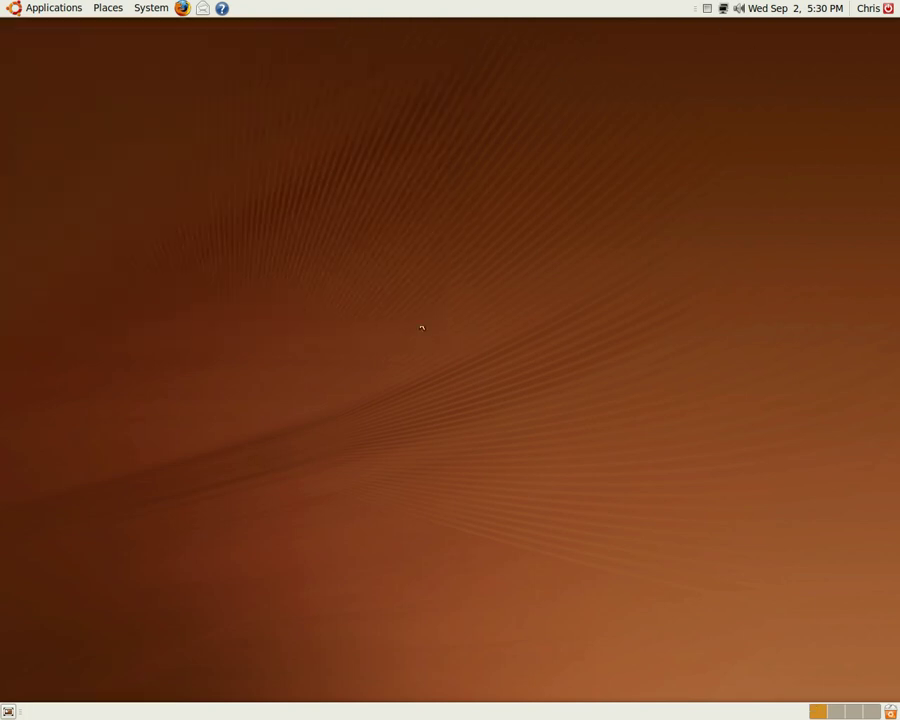
key(super+e)
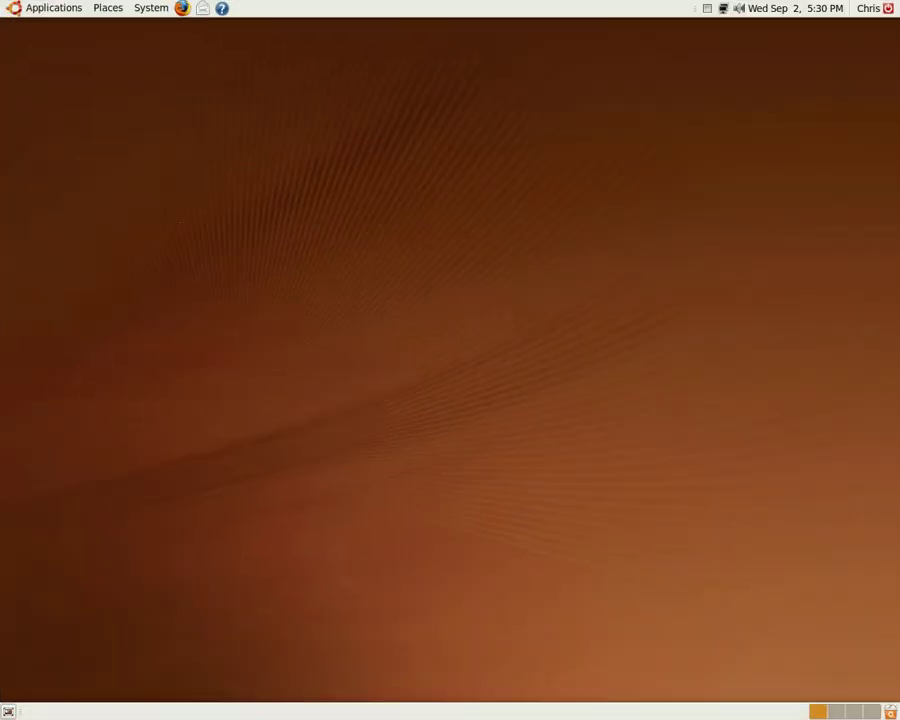